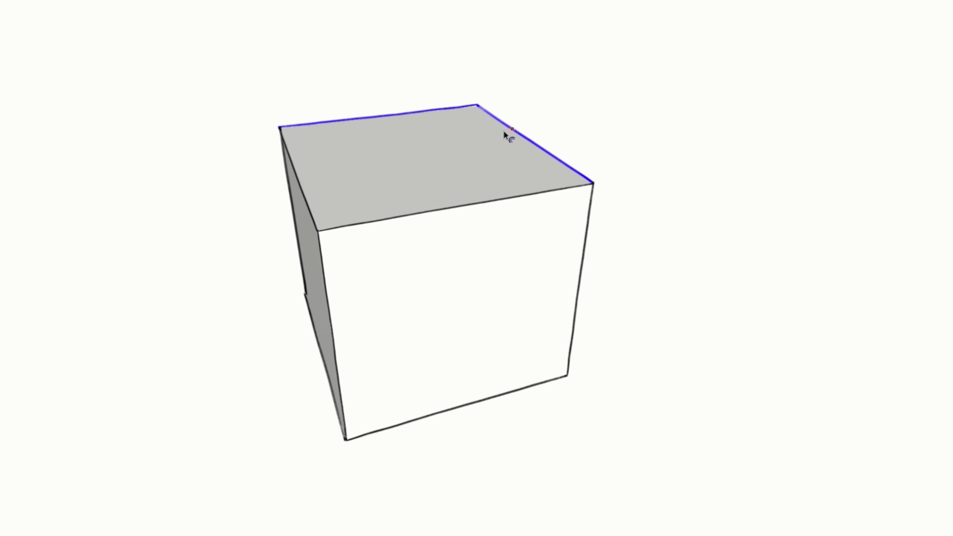
# Step: Offset an L-shape on the cube's top face and push it down into a stepped notch
pyautogui.click(503, 131)
pyautogui.click(451, 185)
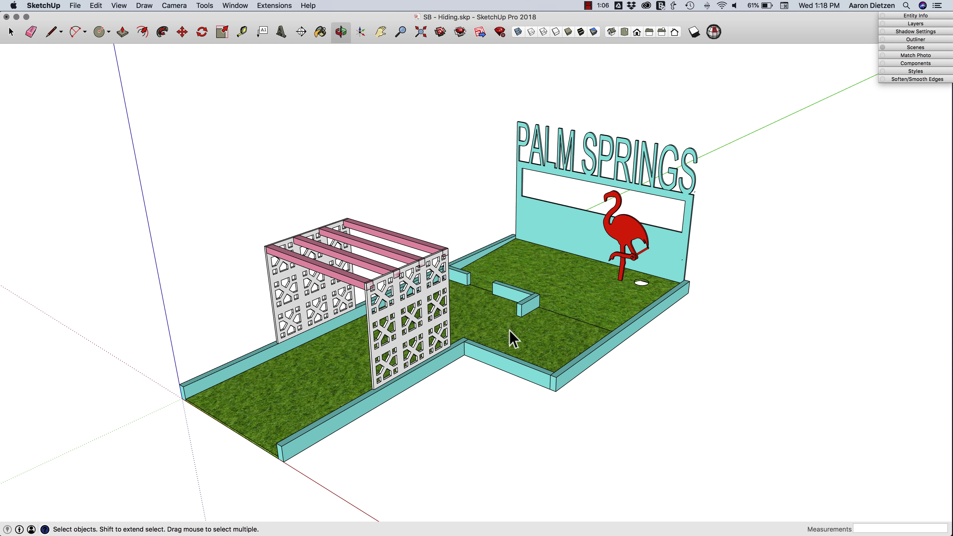
# Step: Open the small block's group and pull its end face out 3/8 inch
pyautogui.click(531, 307)
pyautogui.doubleClick(530, 314)
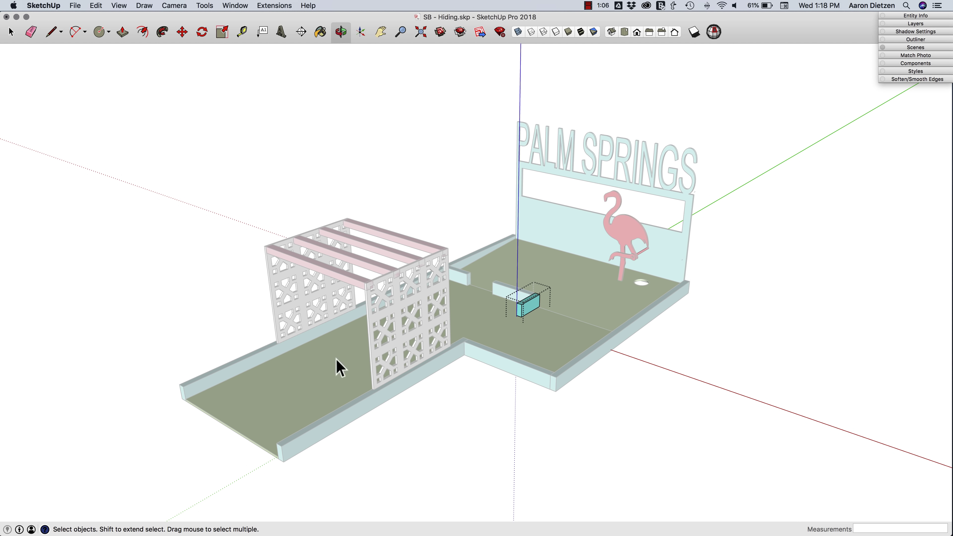
pyautogui.press('p')
pyautogui.click(520, 311)
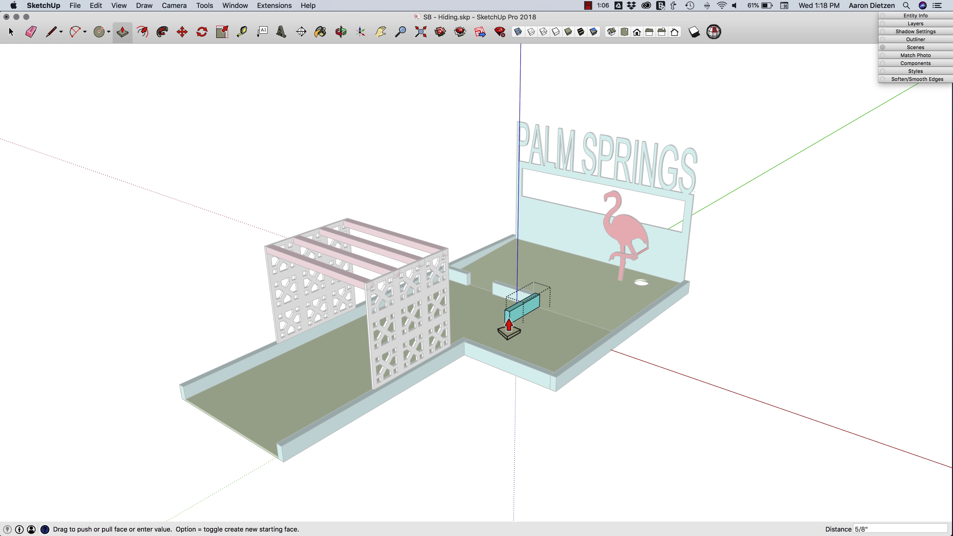
pyautogui.click(513, 317)
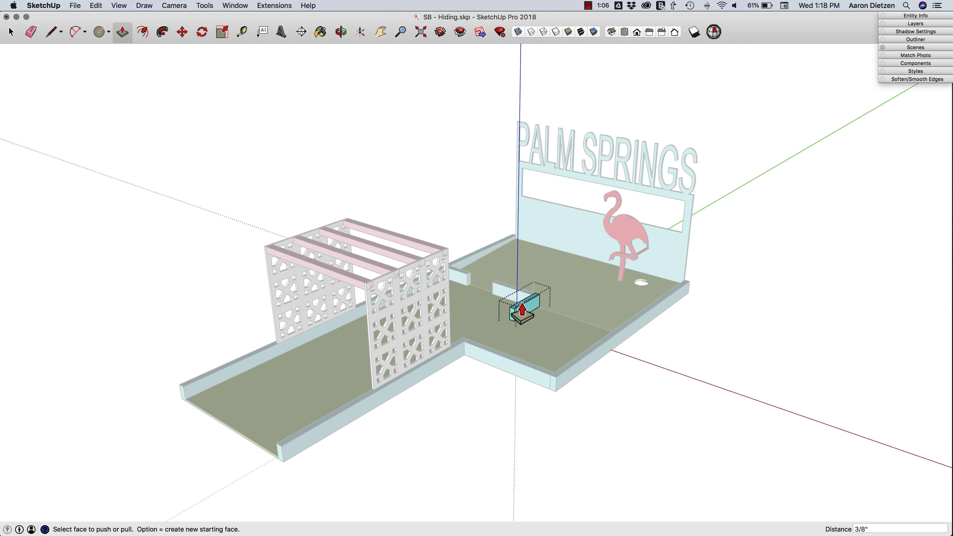
pyautogui.press('space')
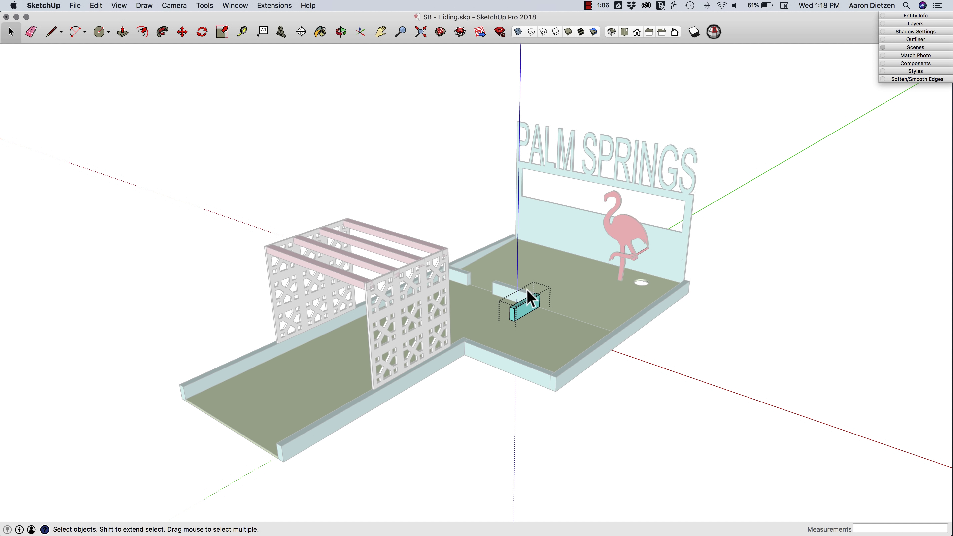
# Step: Exit to the full model, then reopen the small block's group for editing
pyautogui.click(558, 260)
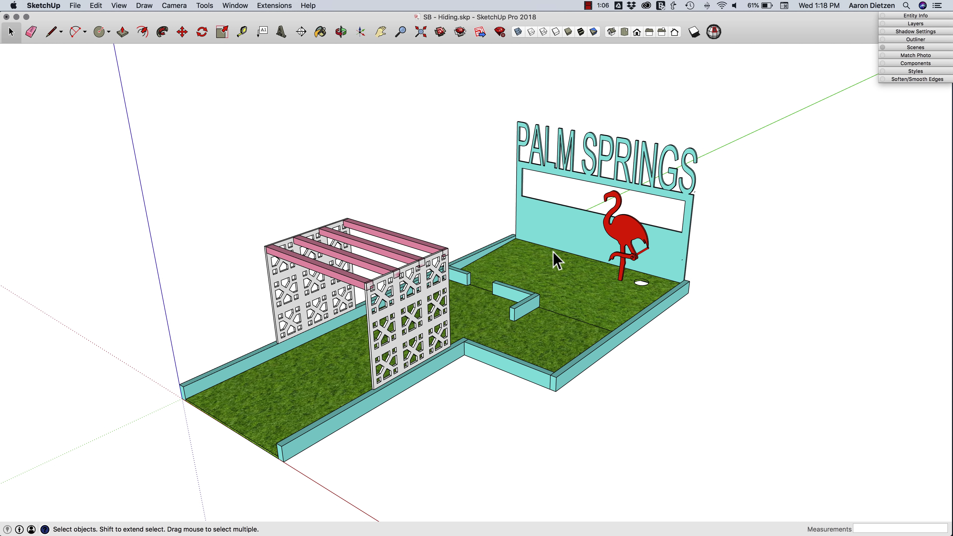
pyautogui.doubleClick(529, 315)
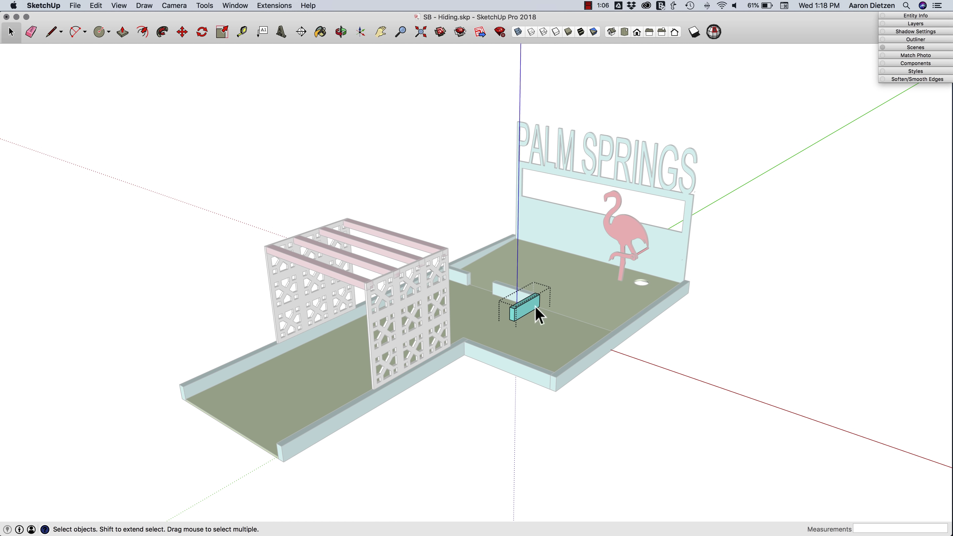
pyautogui.moveTo(638, 300); pyautogui.dragTo(633, 330, button='middle')
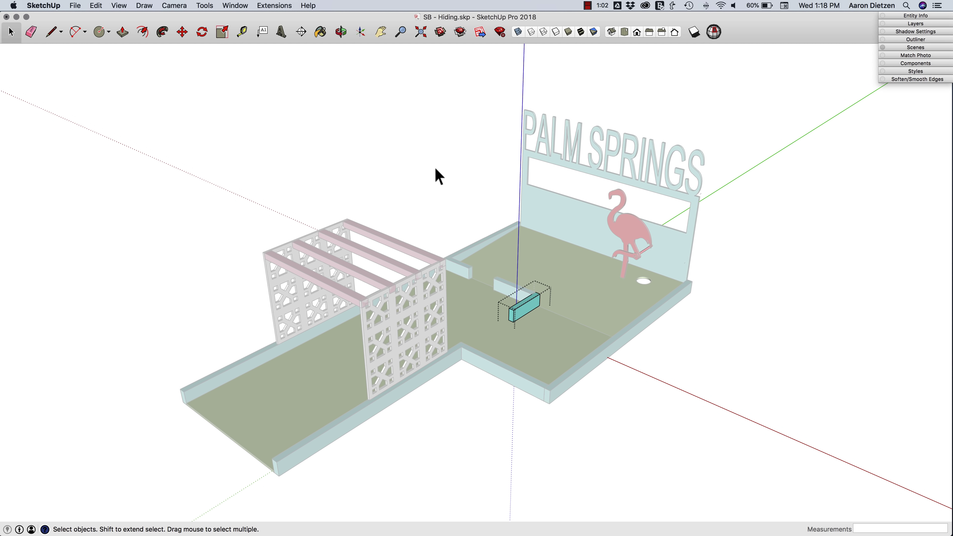
# Step: In Model Info > Components, adjust the Fade rest of model slider and orbit to check it
pyautogui.click(245, 6)
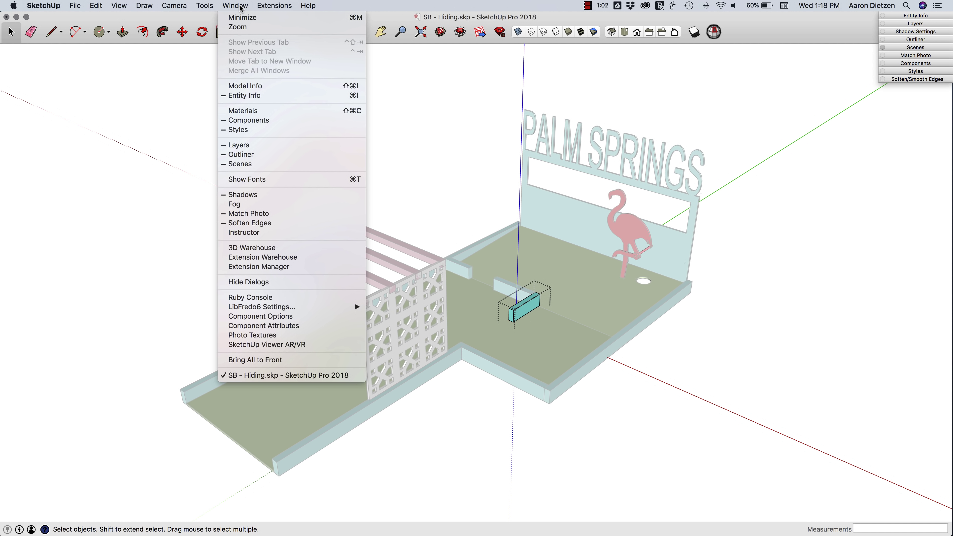
pyautogui.click(267, 87)
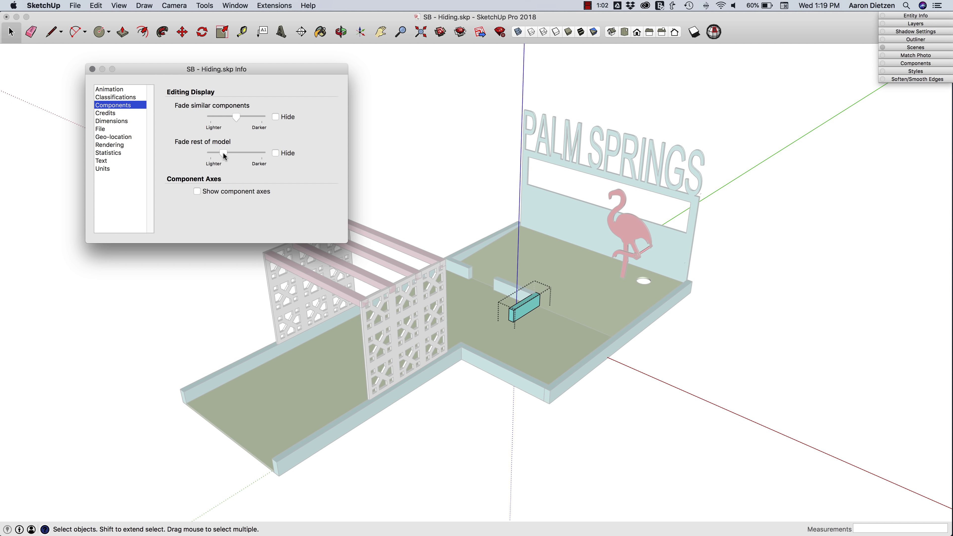
pyautogui.moveTo(226, 153); pyautogui.dragTo(188, 159)
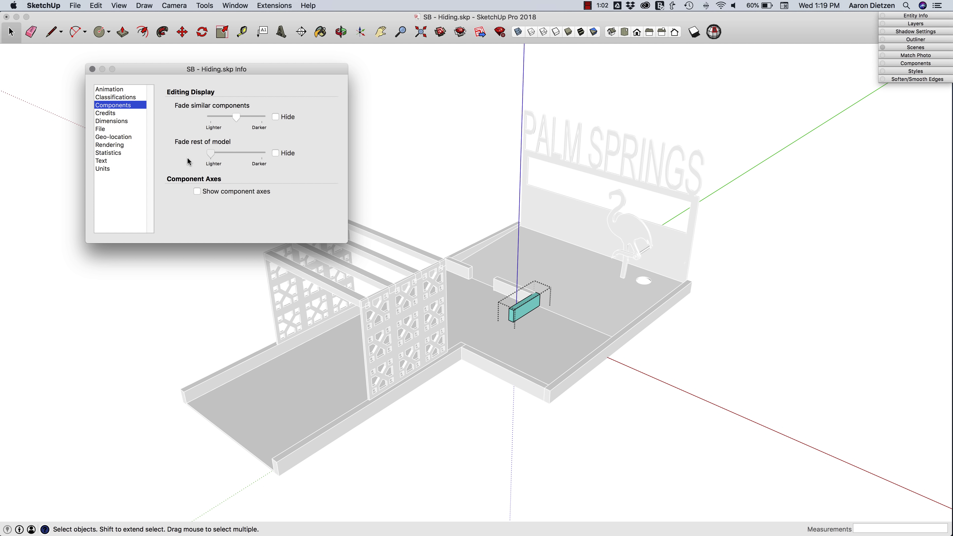
pyautogui.moveTo(187, 161); pyautogui.dragTo(222, 154)
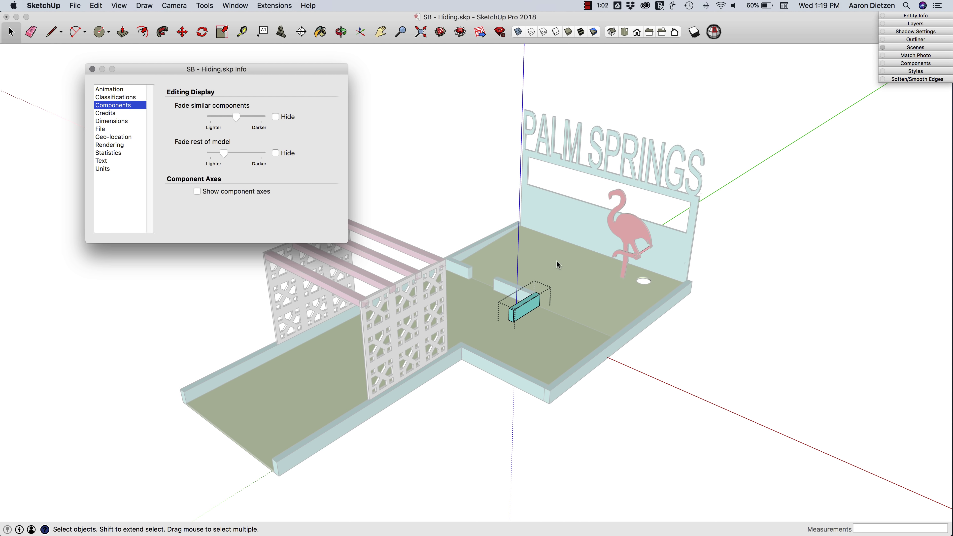
pyautogui.moveTo(668, 351); pyautogui.dragTo(410, 397, button='middle')
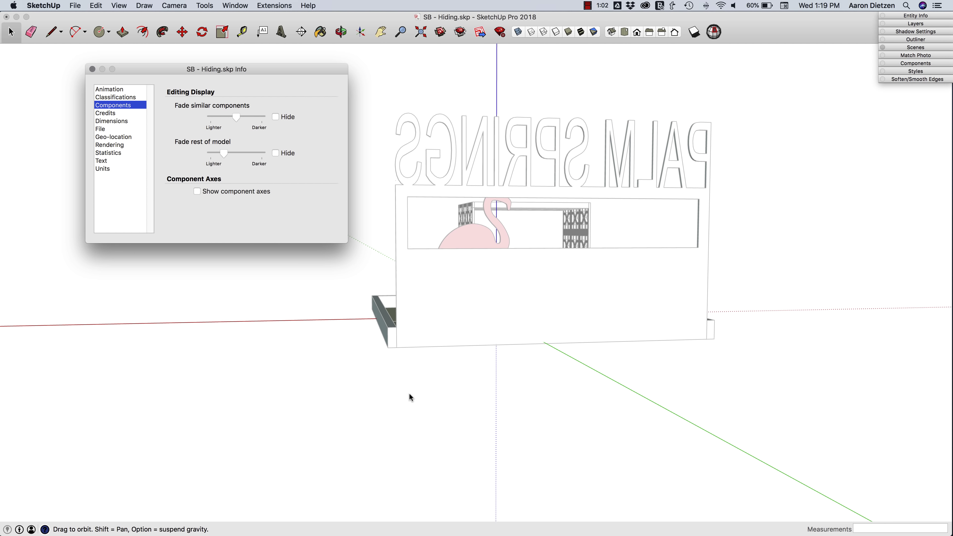
pyautogui.moveTo(411, 309); pyautogui.dragTo(475, 306, button='middle')
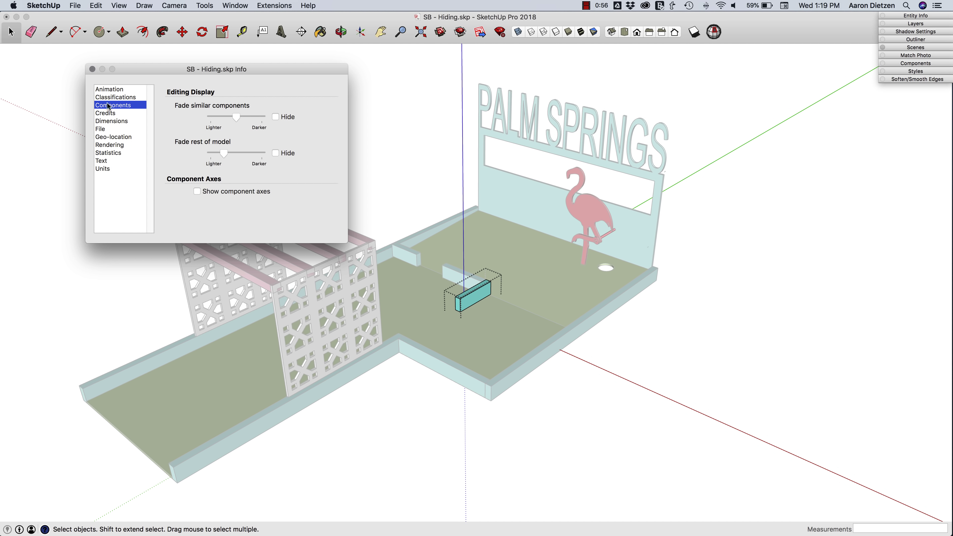
pyautogui.click(276, 153)
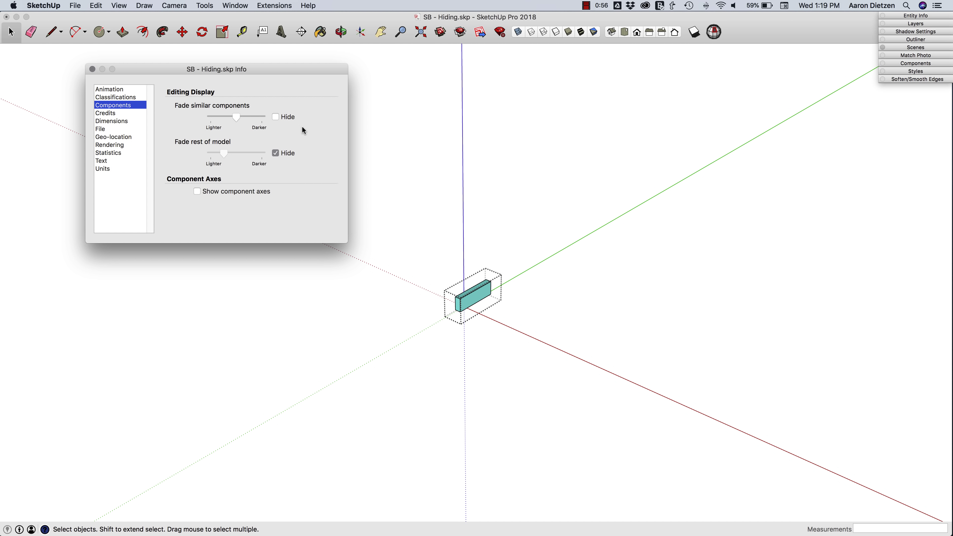
pyautogui.click(276, 153)
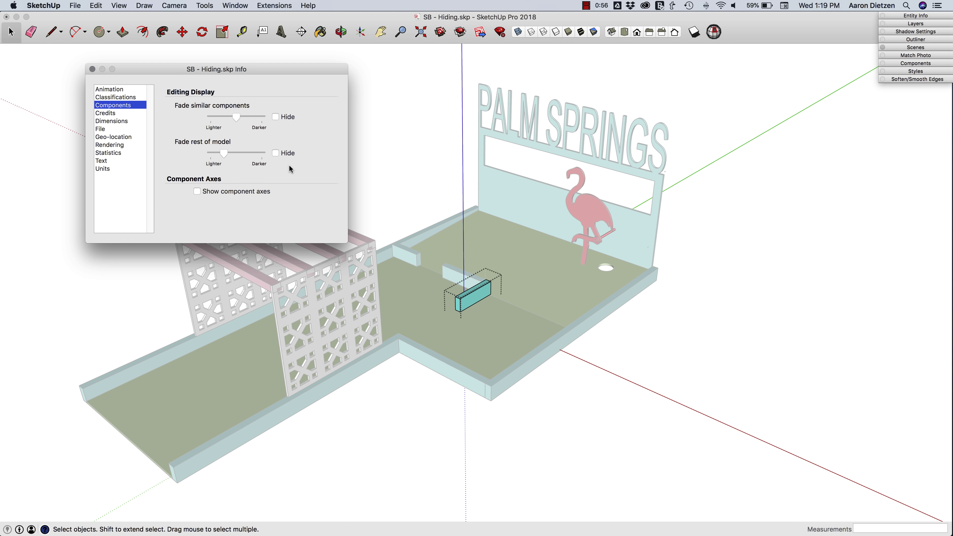
# Step: Move Model Info aside, exit the block, and open a pink pergola beam for editing
pyautogui.moveTo(265, 68); pyautogui.dragTo(650, 159)
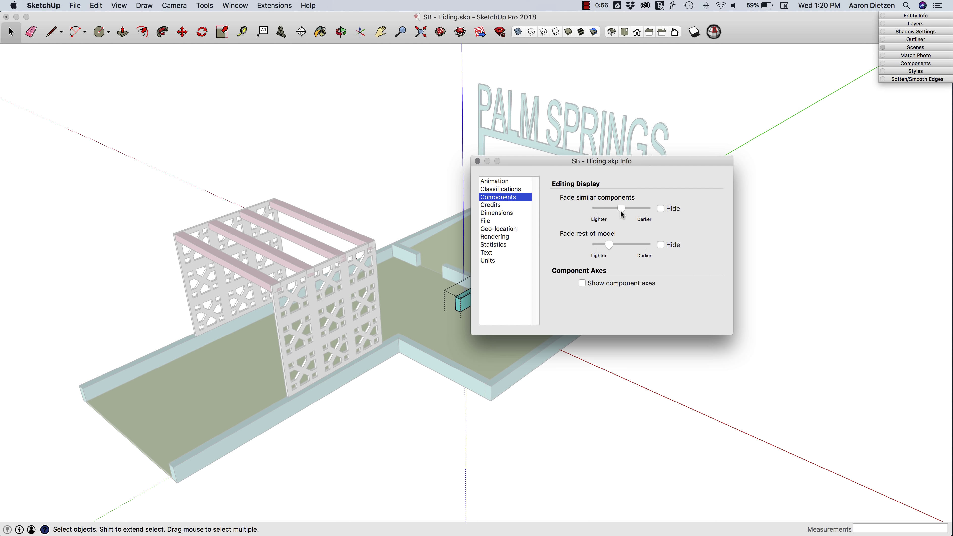
pyautogui.click(228, 267)
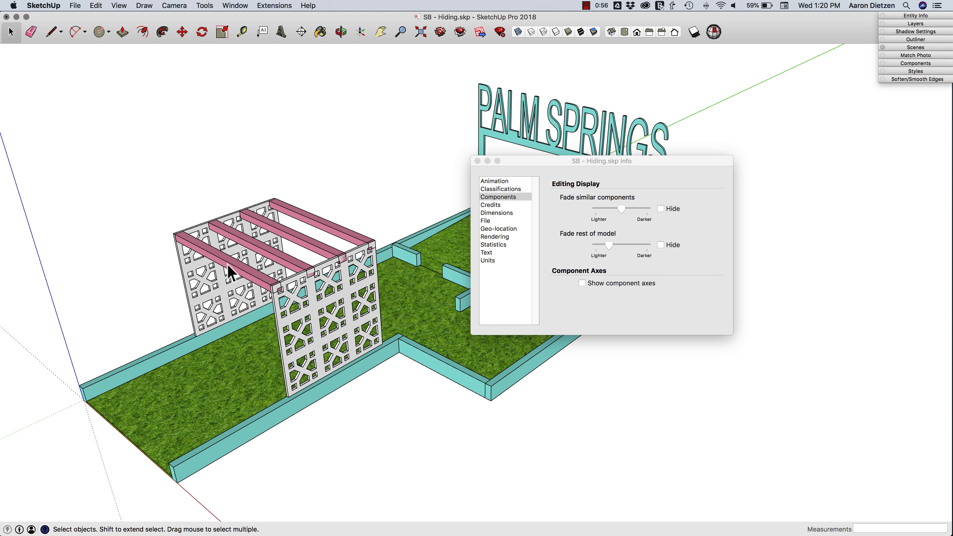
pyautogui.click(232, 268)
pyautogui.doubleClick(232, 268)
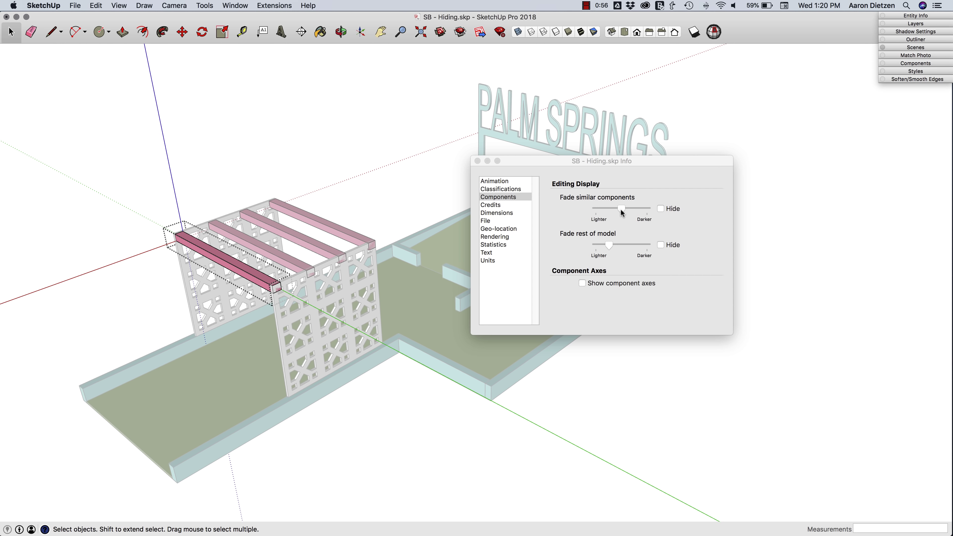
# Step: Drag Fade similar components toward Darker and toggle its Hide option off and on
pyautogui.moveTo(621, 209)
pyautogui.mouseDown()
pyautogui.moveTo(578, 209)
pyautogui.moveTo(643, 208)
pyautogui.moveTo(589, 207)
pyautogui.moveTo(633, 208)
pyautogui.mouseUp()
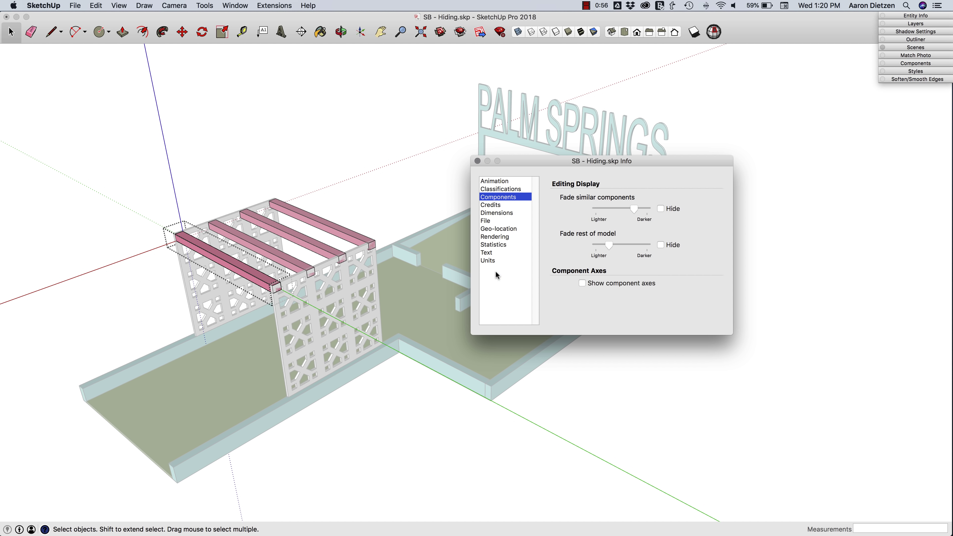
pyautogui.click(661, 209)
pyautogui.click(661, 209)
# Step: Close Model Info, reopen a pink pergola beam, and bring up the View > Component Edit menu
pyautogui.click(477, 162)
pyautogui.click(383, 216)
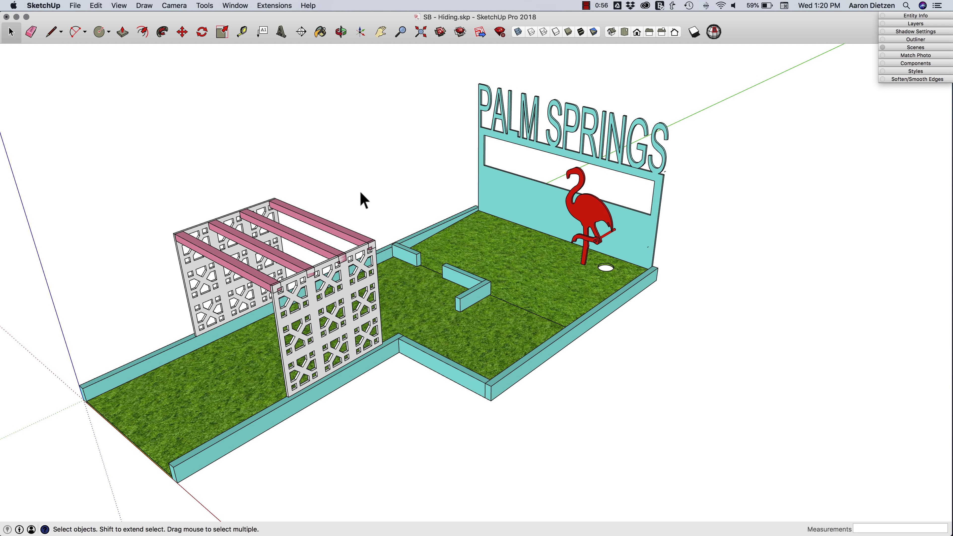
pyautogui.moveTo(359, 197); pyautogui.dragTo(375, 227, button='middle')
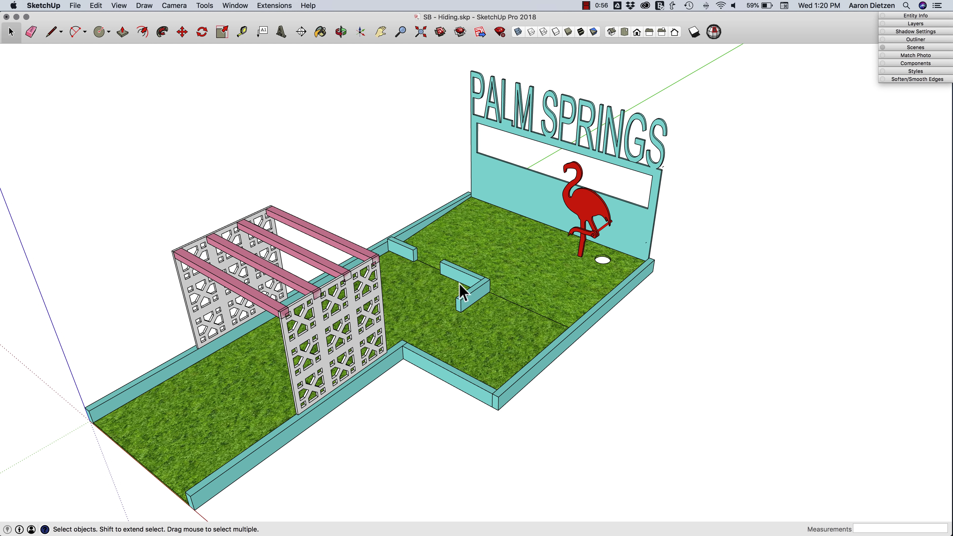
pyautogui.doubleClick(232, 293)
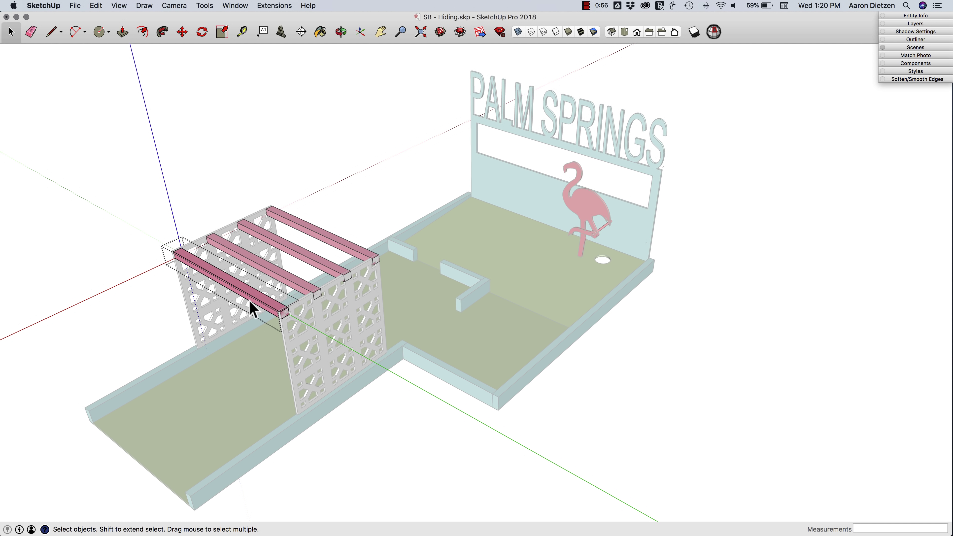
pyautogui.click(120, 6)
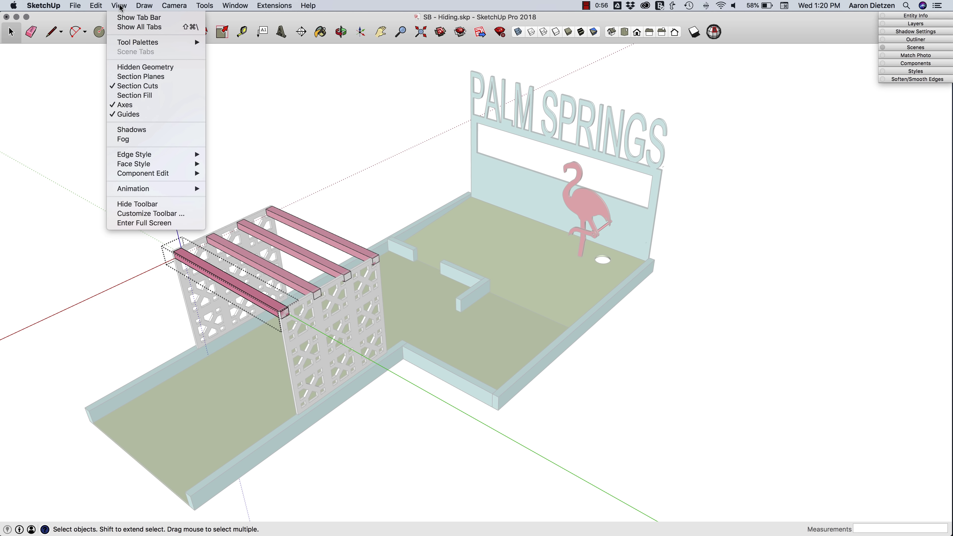
pyautogui.moveTo(150, 173)
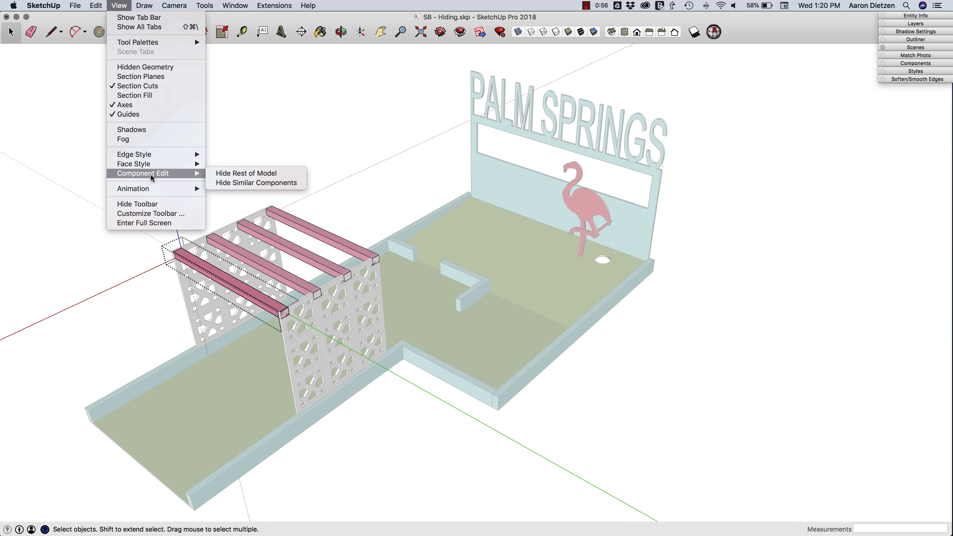
# Step: Hide the rest of the model, push all beams in 5/8 inch, then show the model again
pyautogui.click(225, 174)
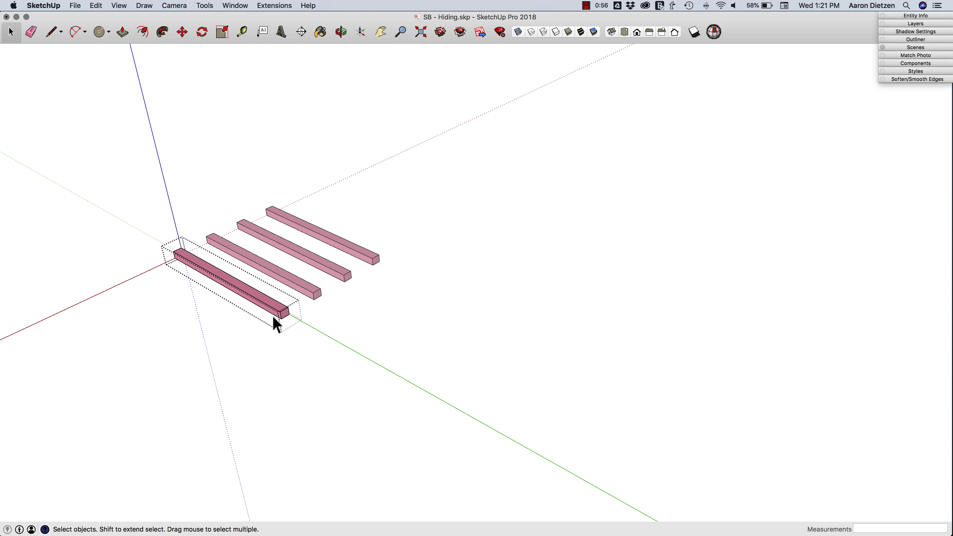
pyautogui.press('p')
pyautogui.moveTo(276, 323); pyautogui.dragTo(266, 318)
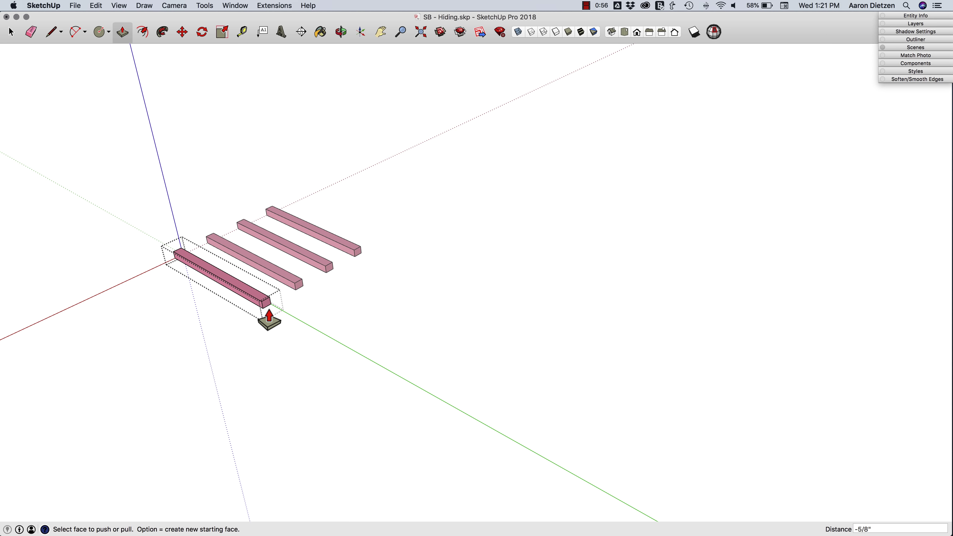
pyautogui.click(118, 5)
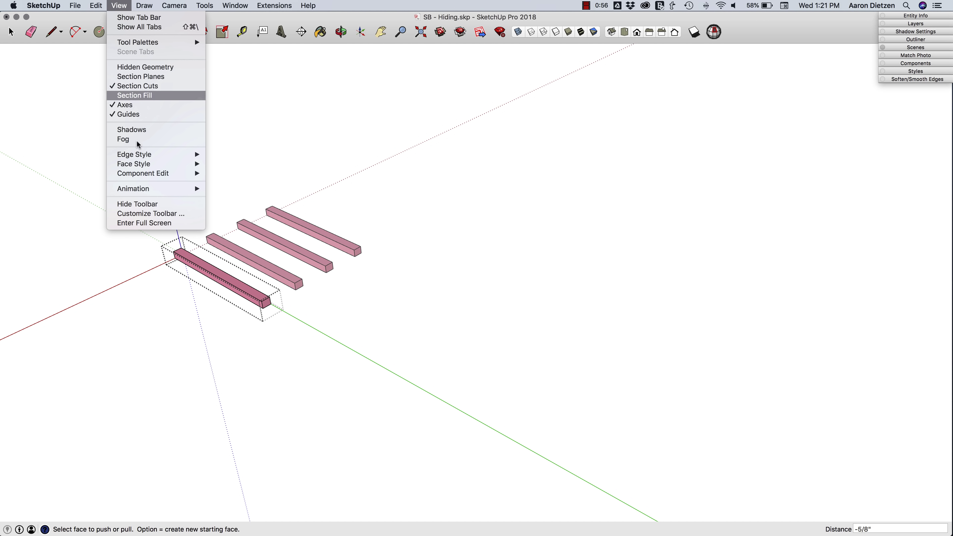
pyautogui.moveTo(146, 175)
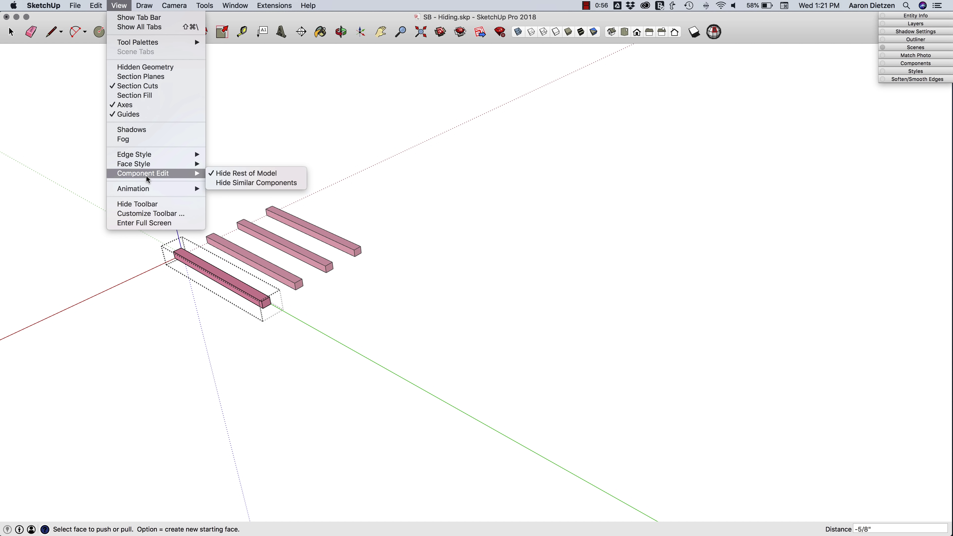
pyautogui.click(233, 172)
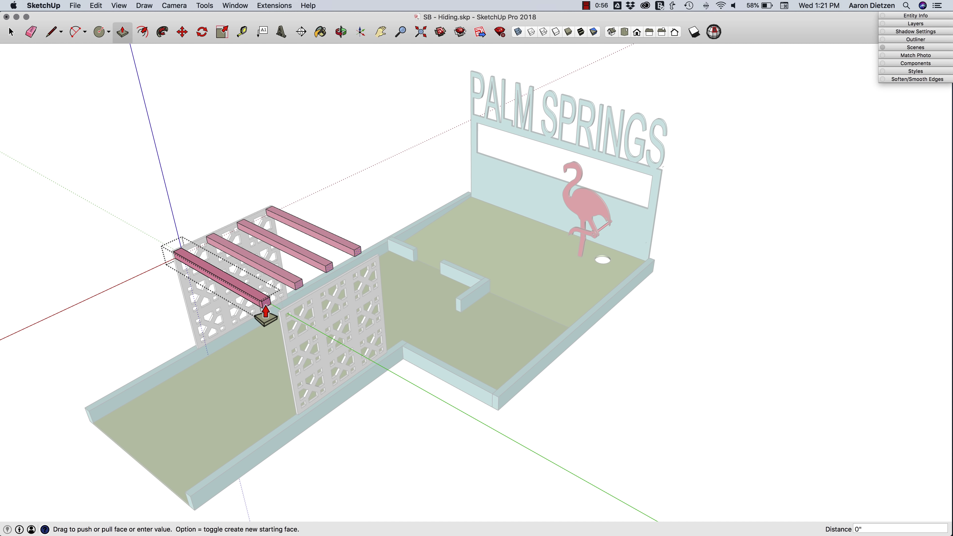
# Step: Pull the front beam's end over the right lattice screen and exit the group
pyautogui.moveTo(265, 305); pyautogui.dragTo(280, 317)
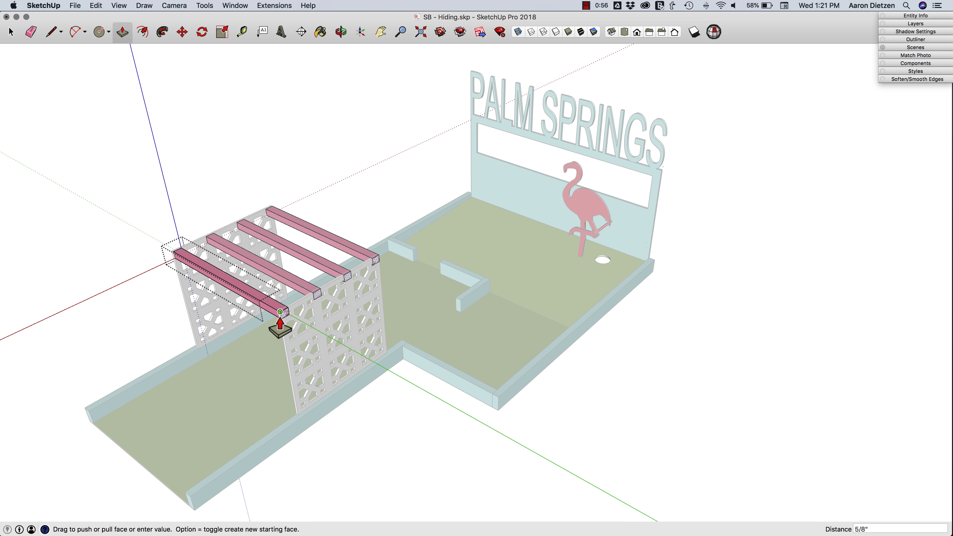
pyautogui.scroll(2, 280, 317)
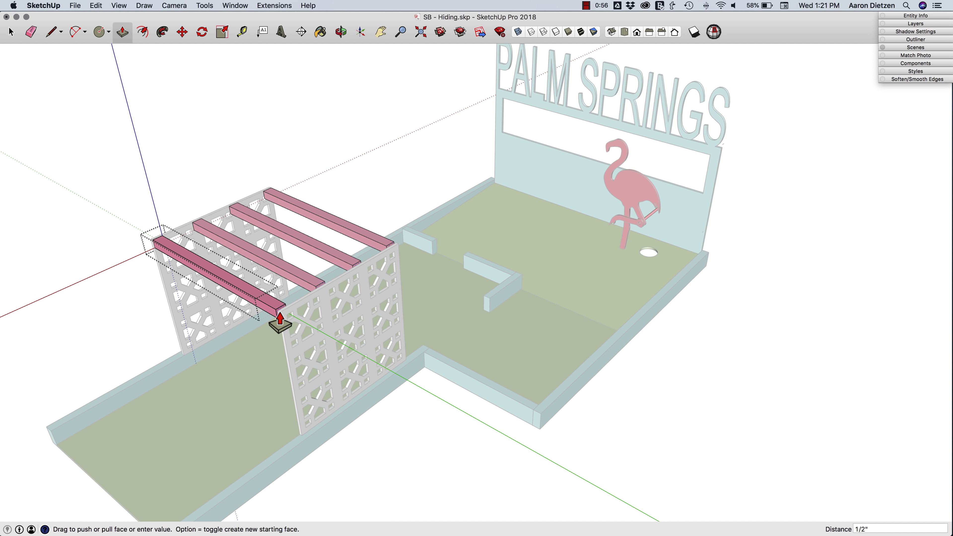
pyautogui.scroll(3, 280, 317)
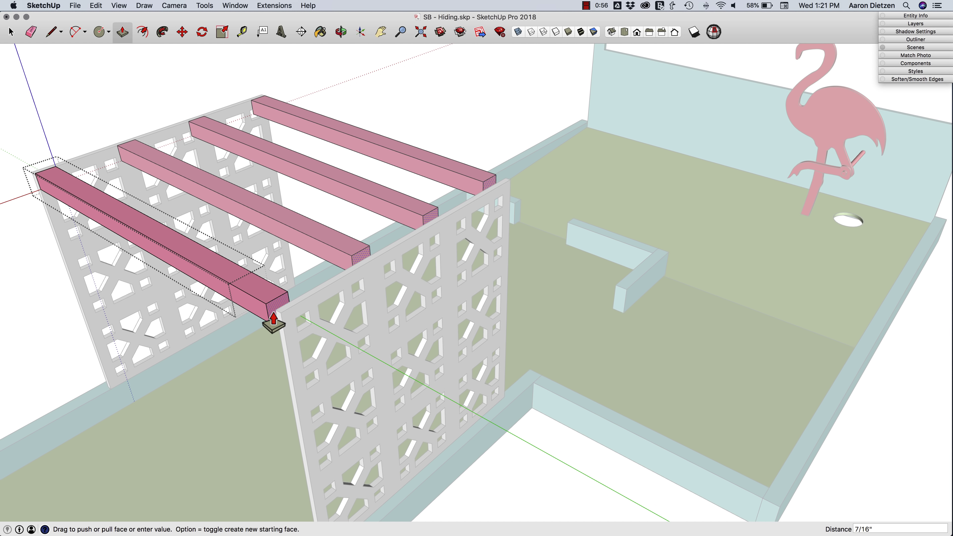
pyautogui.click(276, 315)
pyautogui.scroll(-2, 276, 300)
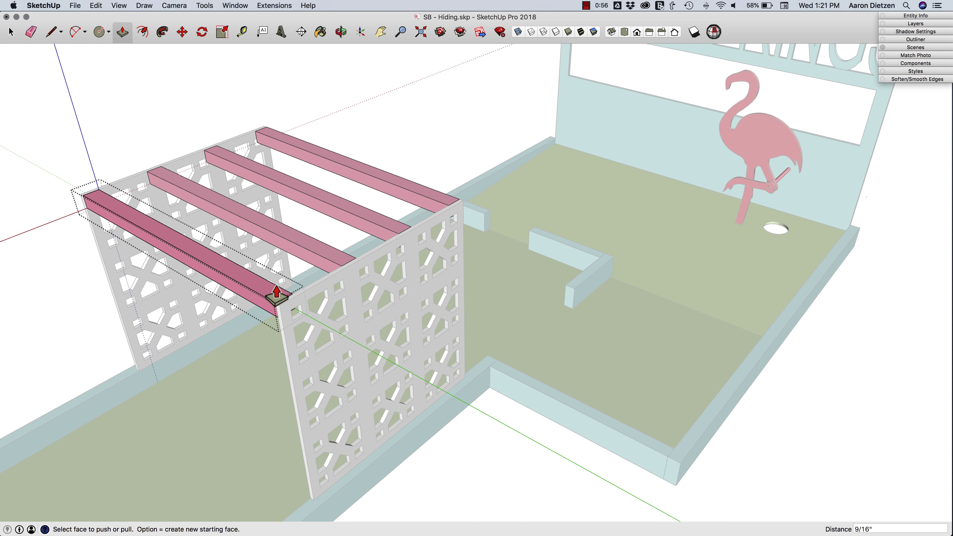
pyautogui.scroll(-5, 276, 293)
pyautogui.moveTo(102, 272)
pyautogui.mouseDown(button='middle')
pyautogui.moveTo(113, 295)
pyautogui.moveTo(98, 277)
pyautogui.mouseUp(button='middle')
pyautogui.press('space')
pyautogui.click(164, 228)
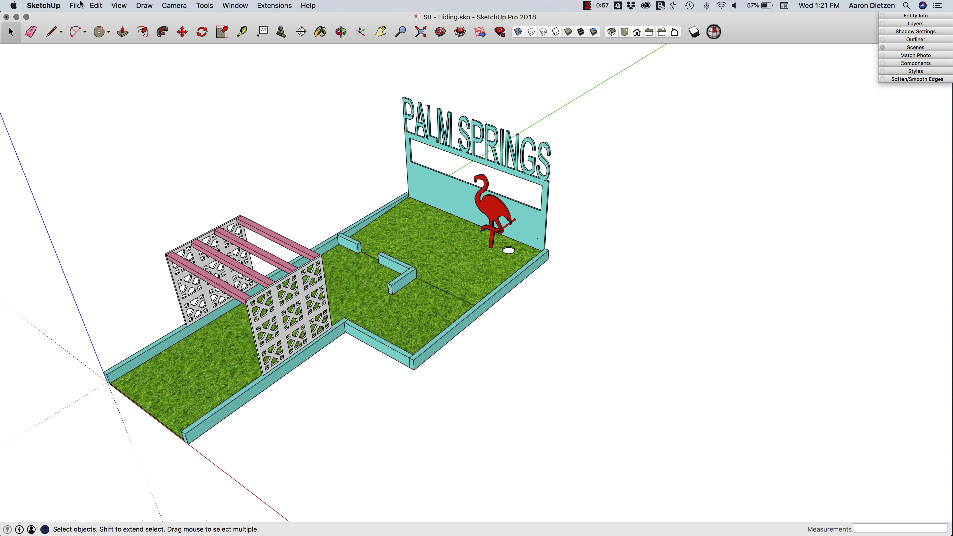
# Step: Open SketchUp Preferences to the Shortcuts page
pyautogui.click(47, 7)
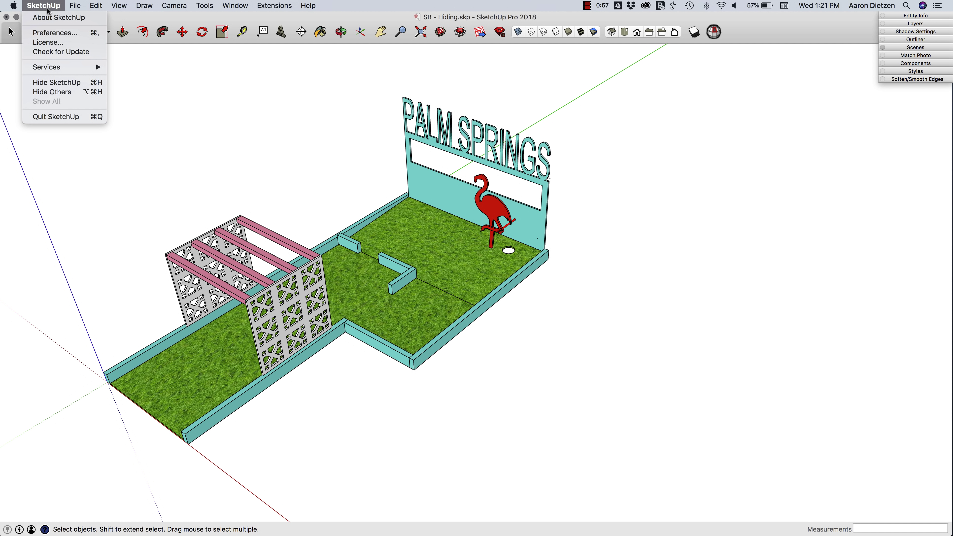
pyautogui.click(55, 34)
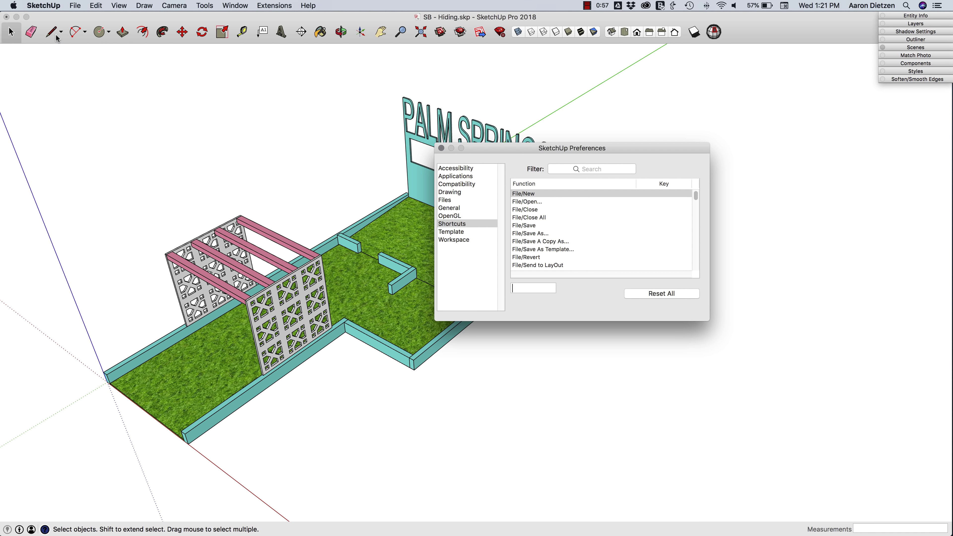
pyautogui.moveTo(551, 150); pyautogui.dragTo(447, 138)
pyautogui.click(340, 213)
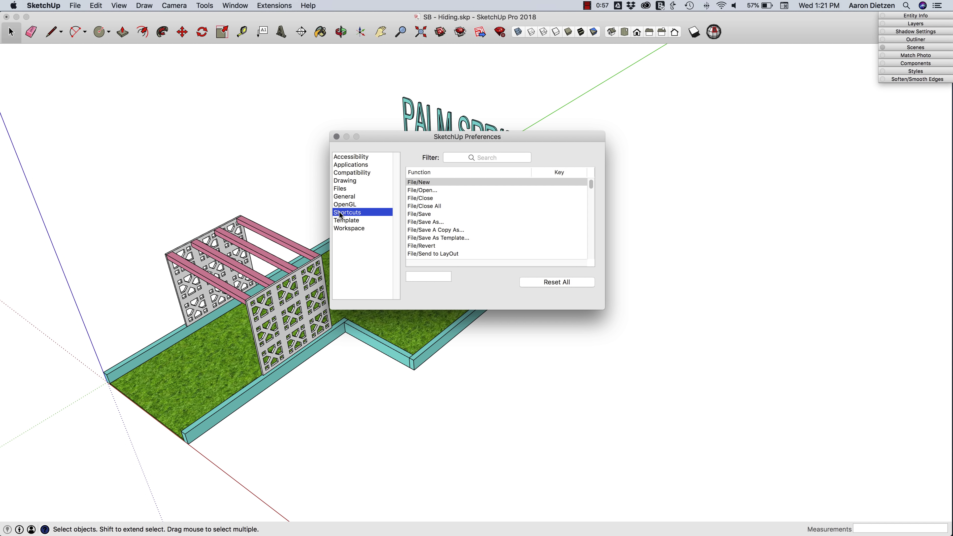
# Step: Filter for 'hide', assign N to View/Component Edit/Hide Rest of Model, and close Preferences
pyautogui.click(498, 155)
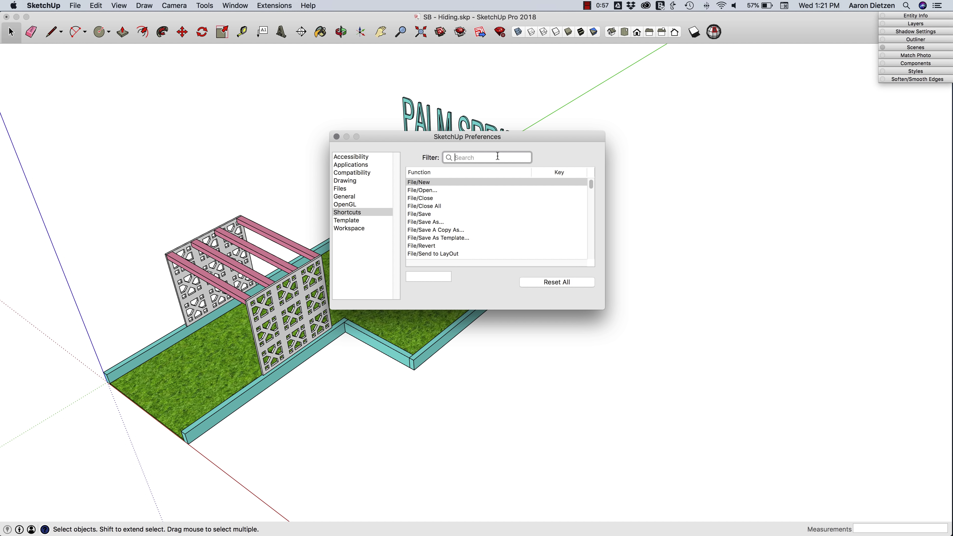
pyautogui.write('hide')
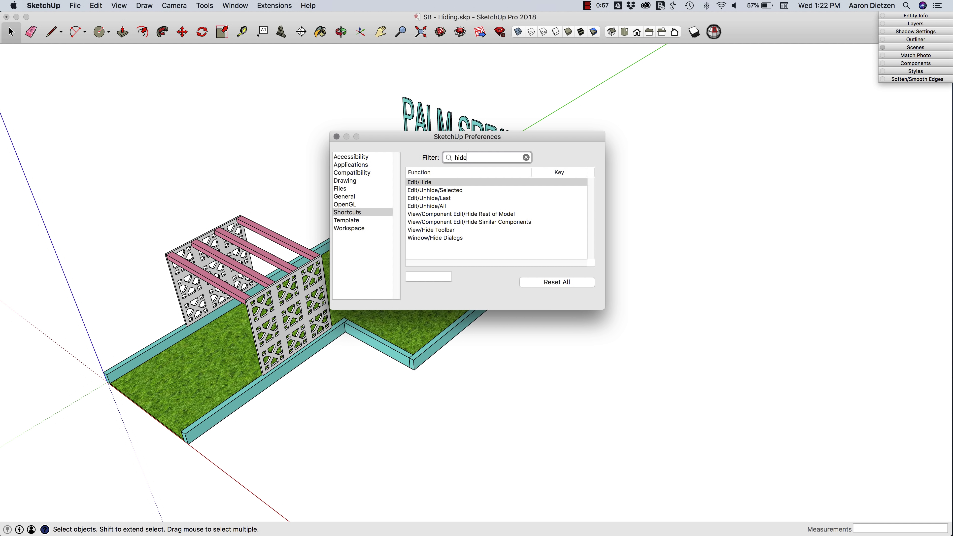
pyautogui.press('super+a')
pyautogui.click(497, 214)
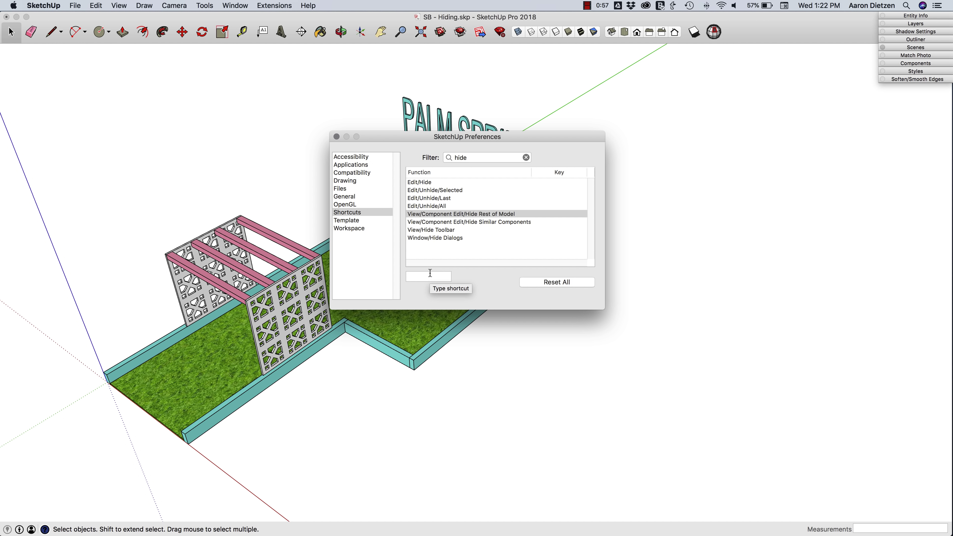
pyautogui.write('N')
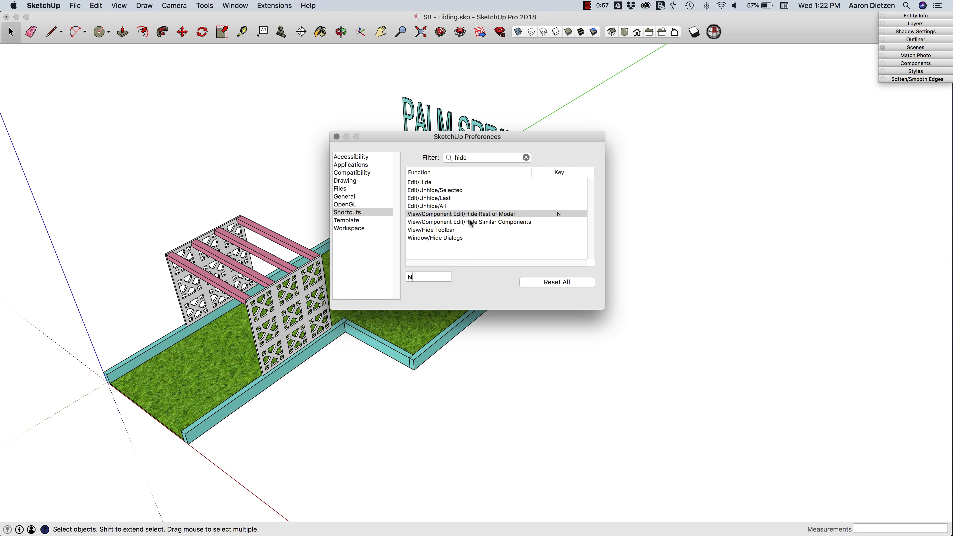
pyautogui.click(336, 137)
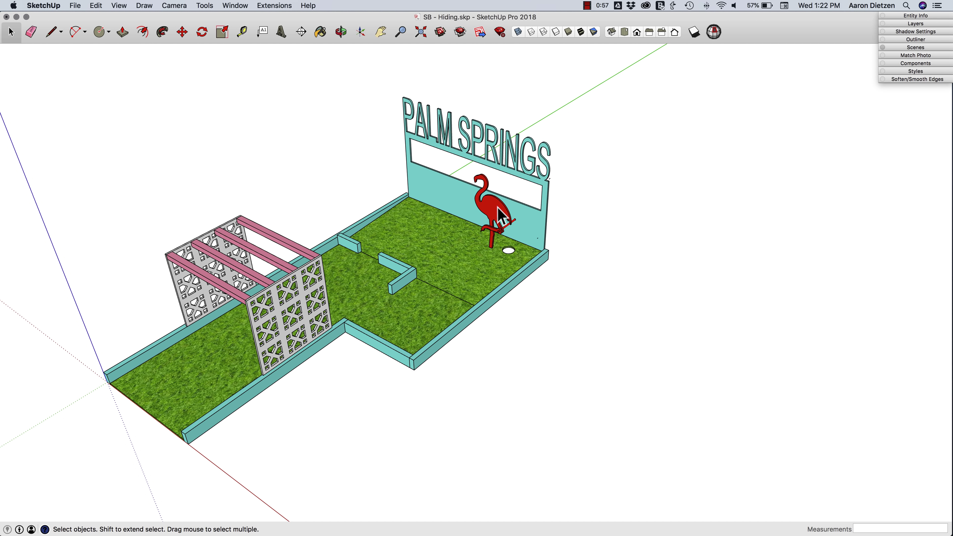
# Step: Open the flamingo component, hide the rest with N, and select the whole flamingo
pyautogui.click(501, 215)
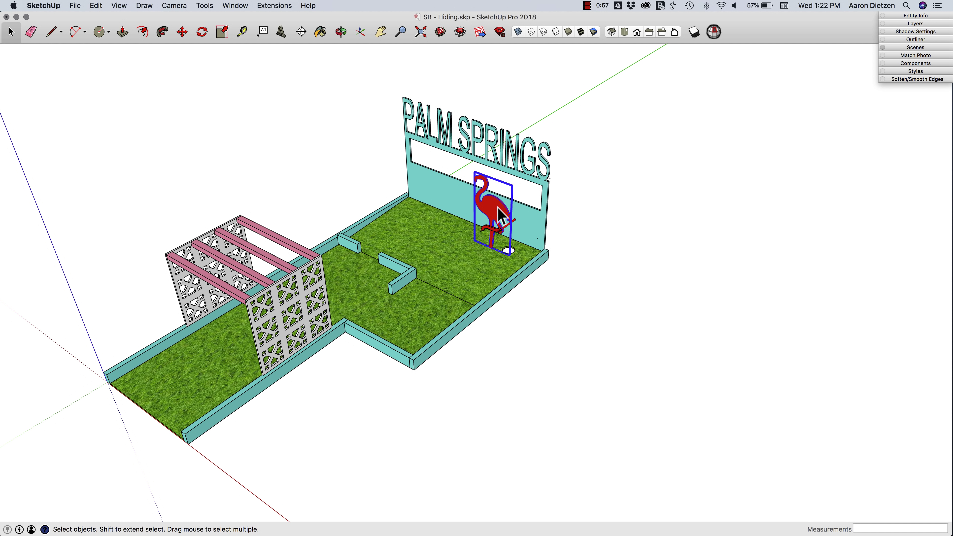
pyautogui.moveTo(543, 251); pyautogui.dragTo(592, 225, button='middle')
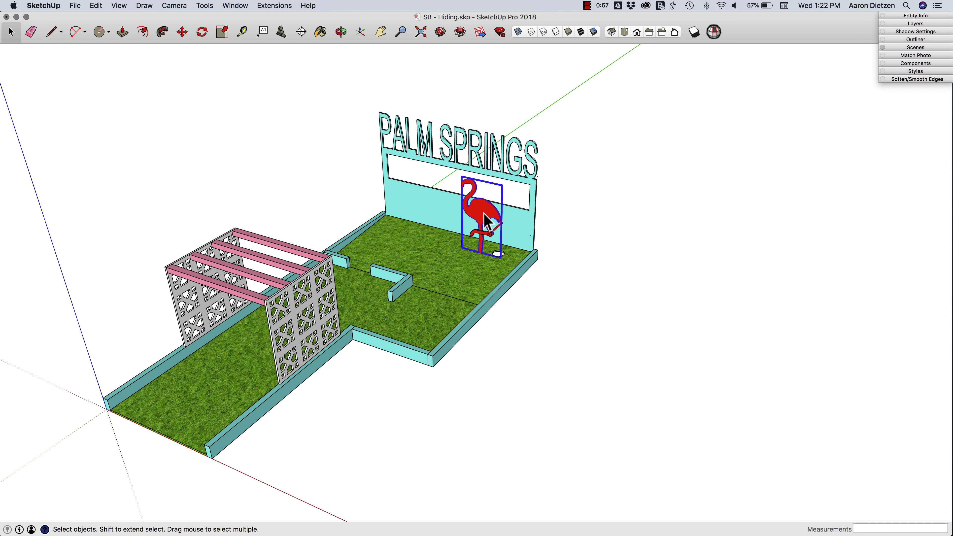
pyautogui.doubleClick(486, 221)
pyautogui.scroll(5, 487, 222)
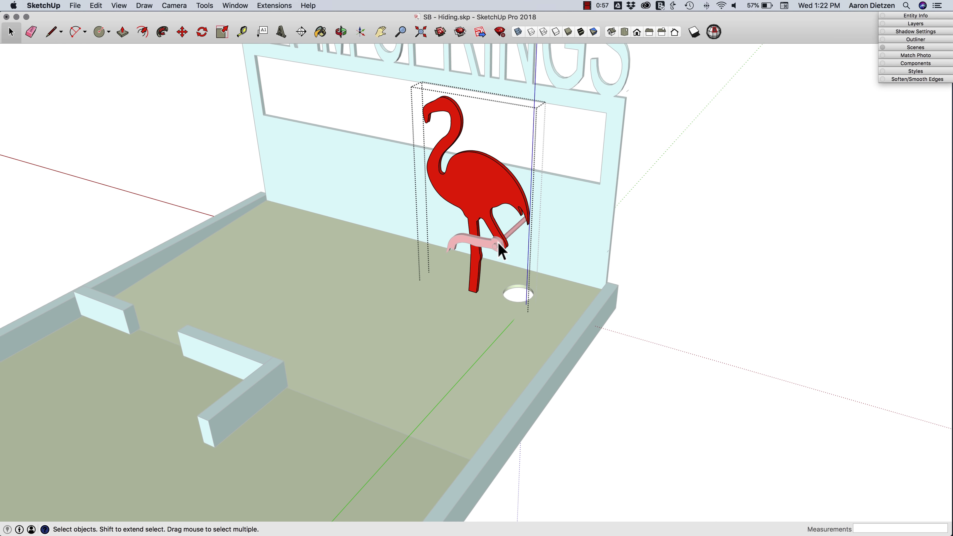
pyautogui.press('n')
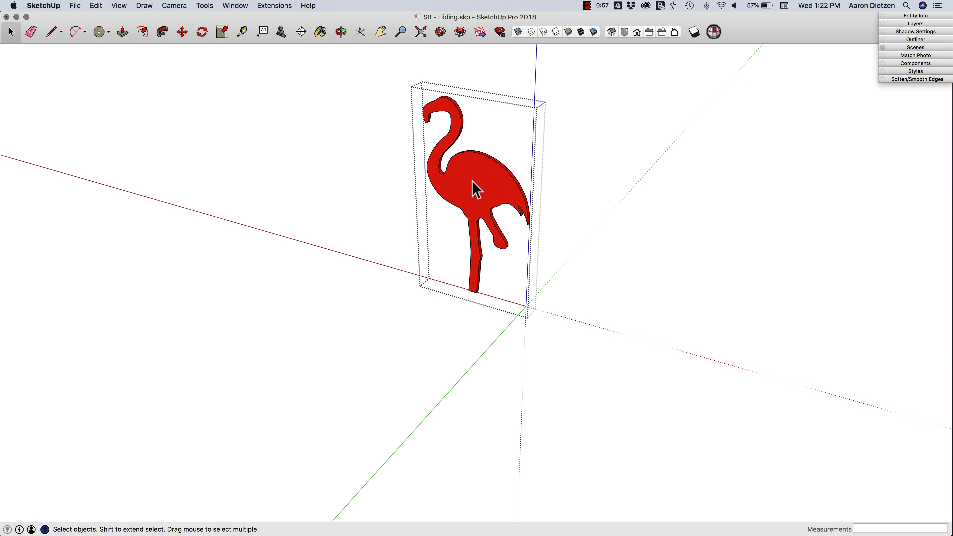
pyautogui.tripleClick(475, 190)
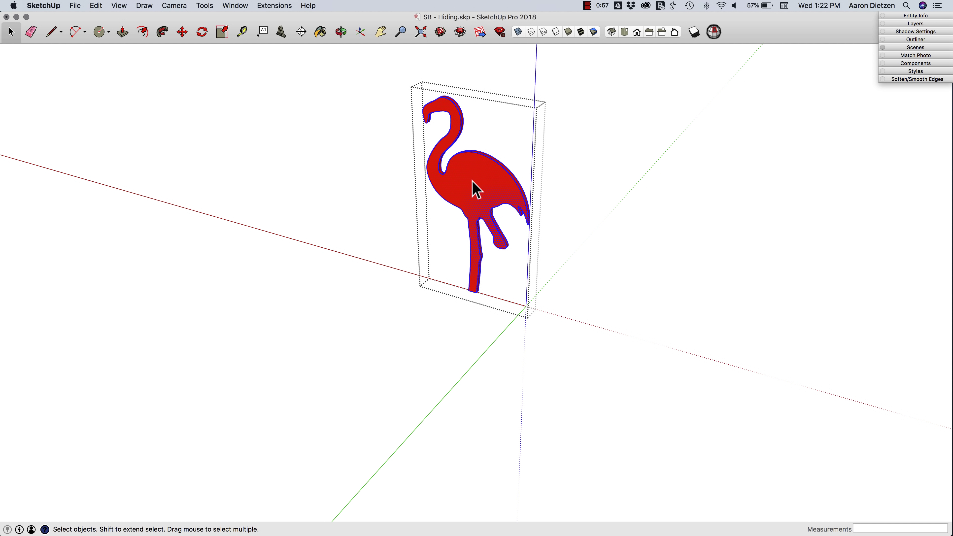
# Step: Sample the pergola beams' pink with Paint Bucket, paint the flamingo body, and exit editing
pyautogui.press('b')
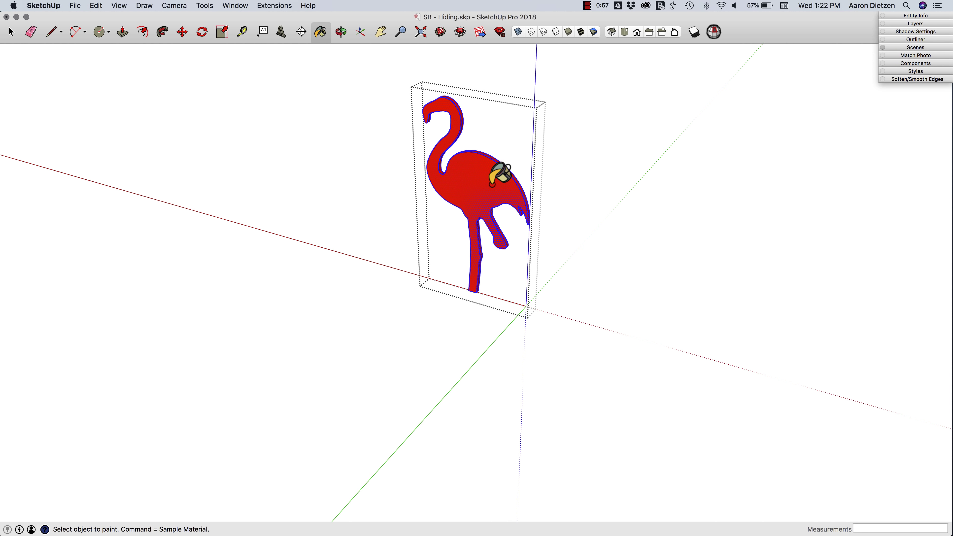
pyautogui.scroll(-2, 500, 173)
pyautogui.moveTo(489, 113)
pyautogui.mouseDown(button='middle')
pyautogui.moveTo(441, 242)
pyautogui.moveTo(456, 229)
pyautogui.mouseUp(button='middle')
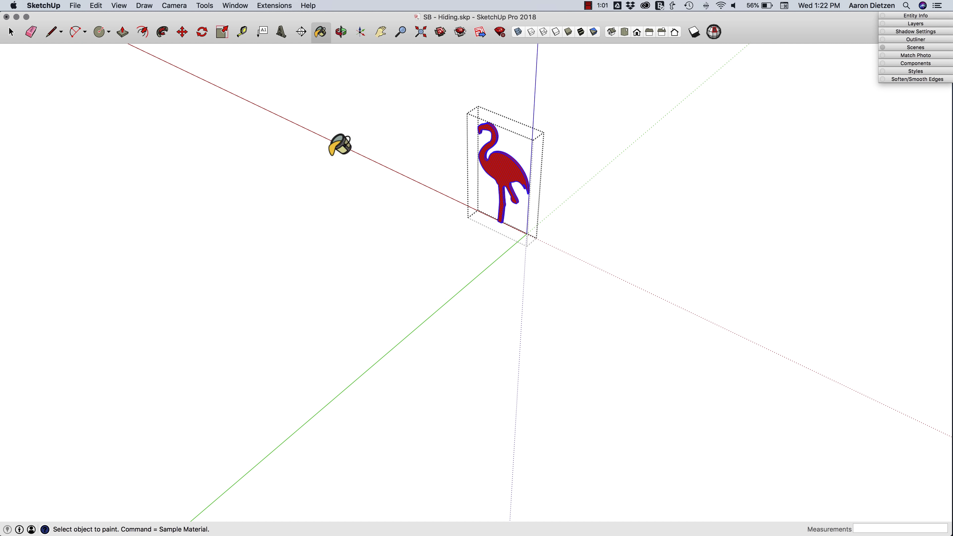
pyautogui.scroll(-1, 524, 185)
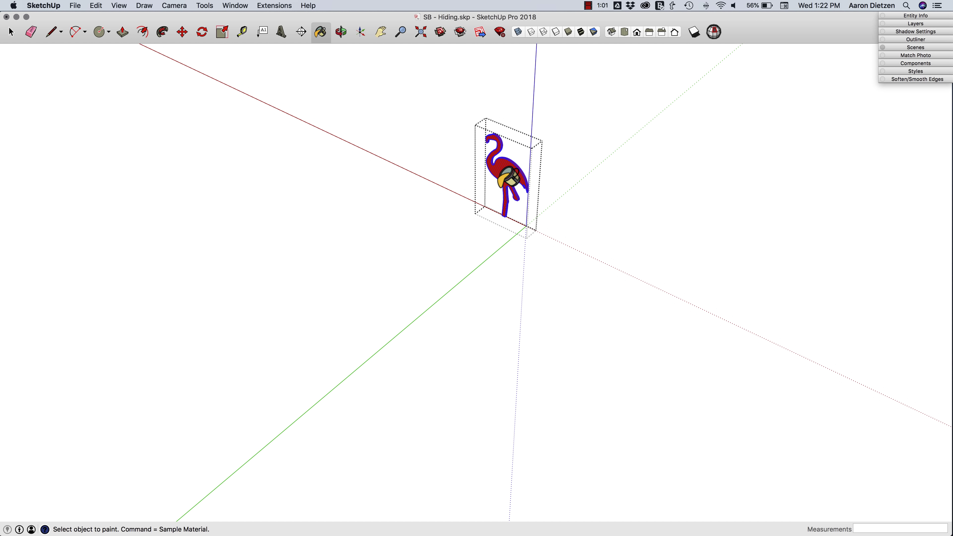
pyautogui.press('n')
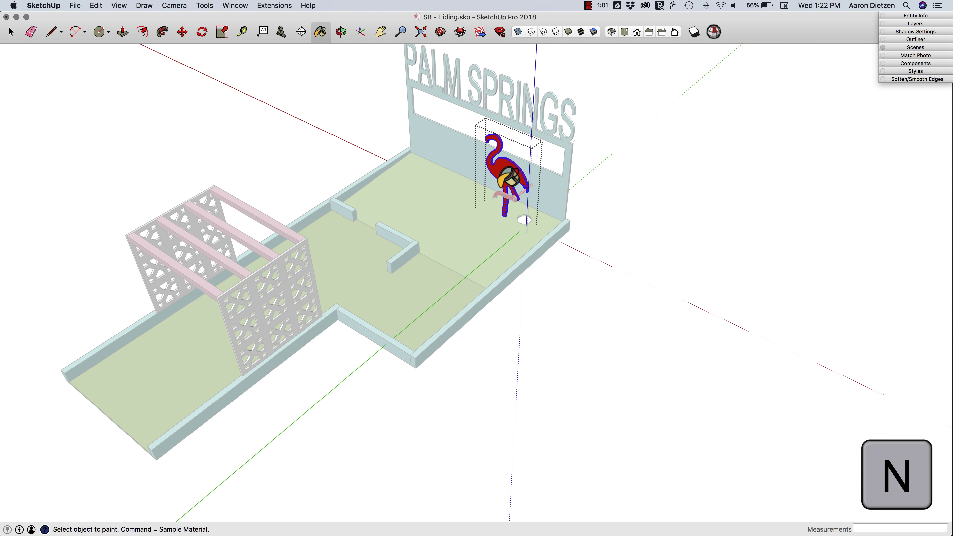
pyautogui.keyDown('super'); pyautogui.click(241, 204); pyautogui.keyUp('super')
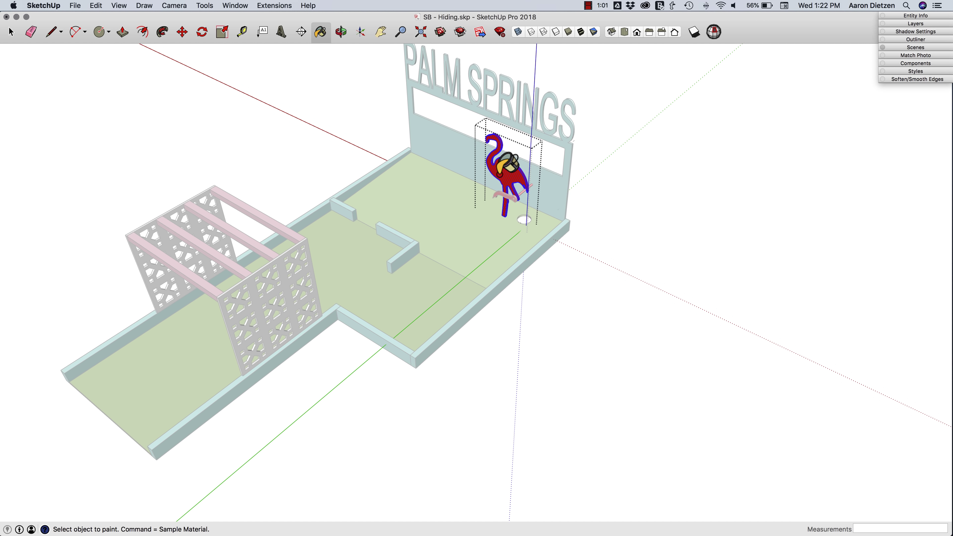
pyautogui.press('n')
pyautogui.click(509, 169)
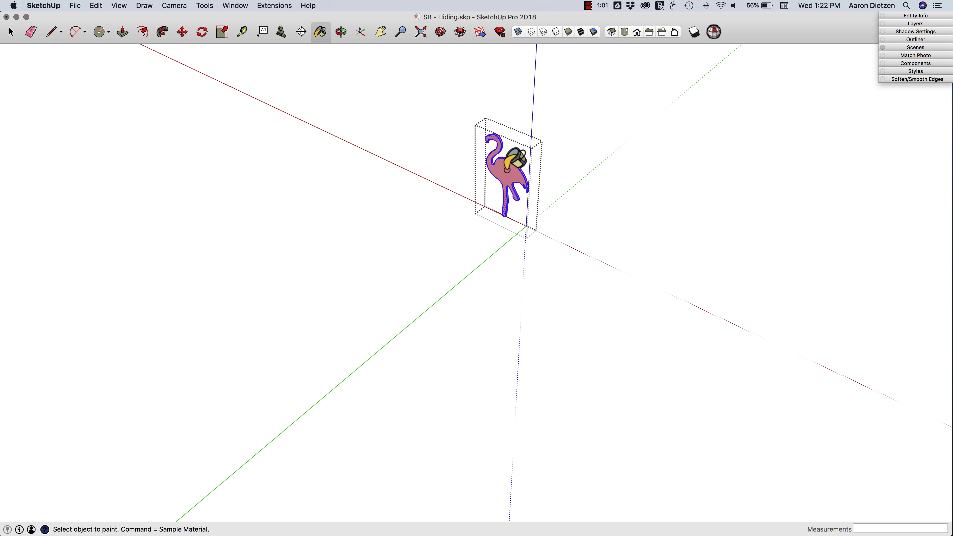
pyautogui.press('space')
pyautogui.click(449, 207)
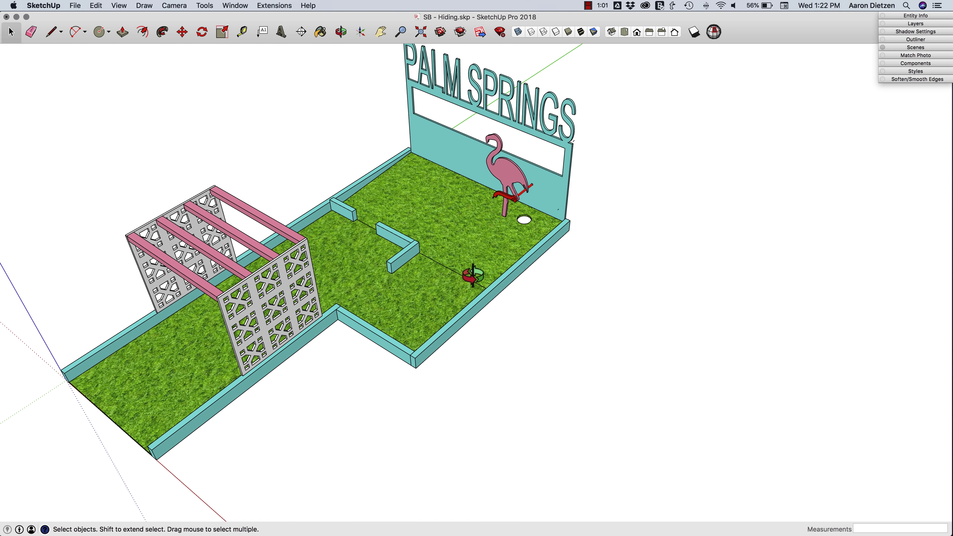
pyautogui.moveTo(472, 273); pyautogui.dragTo(508, 239, button='middle')
pyautogui.scroll(-2, 489, 266)
pyautogui.scroll(3, 404, 272)
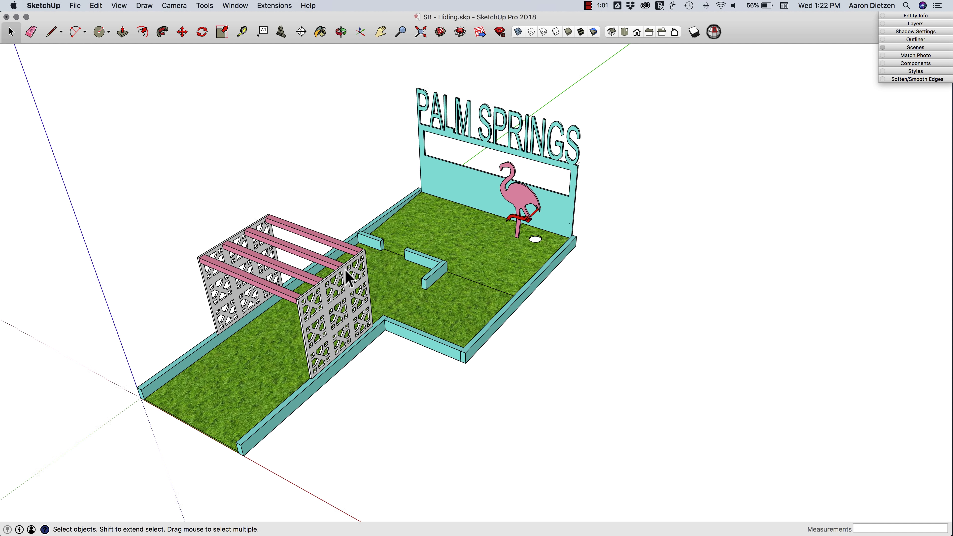
pyautogui.scroll(-1, 375, 285)
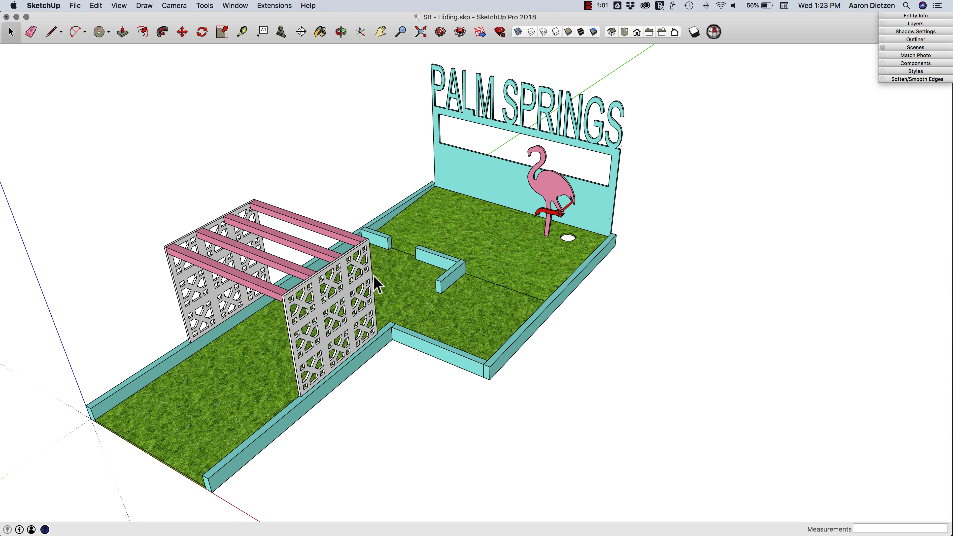